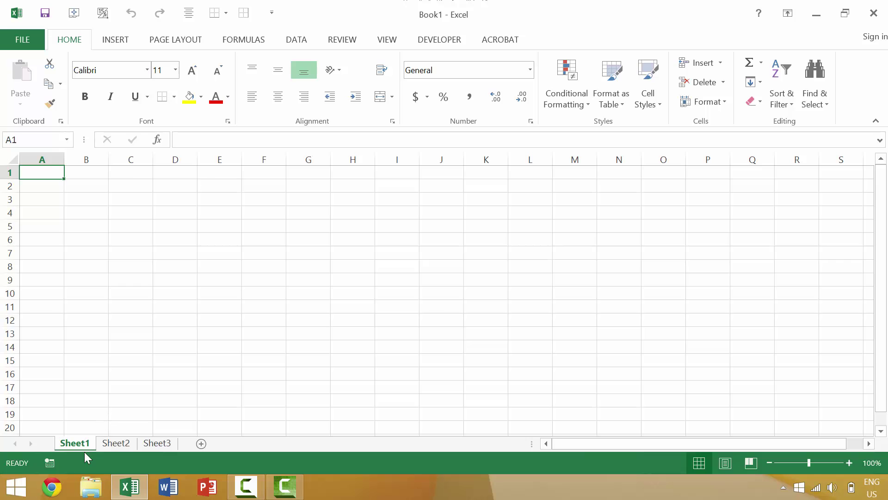
Step: View Sheet2 and Sheet3, and on Sheet3 select column B, column D, row 2 and row 4 one after another
left_click(102, 444)
left_click(153, 443)
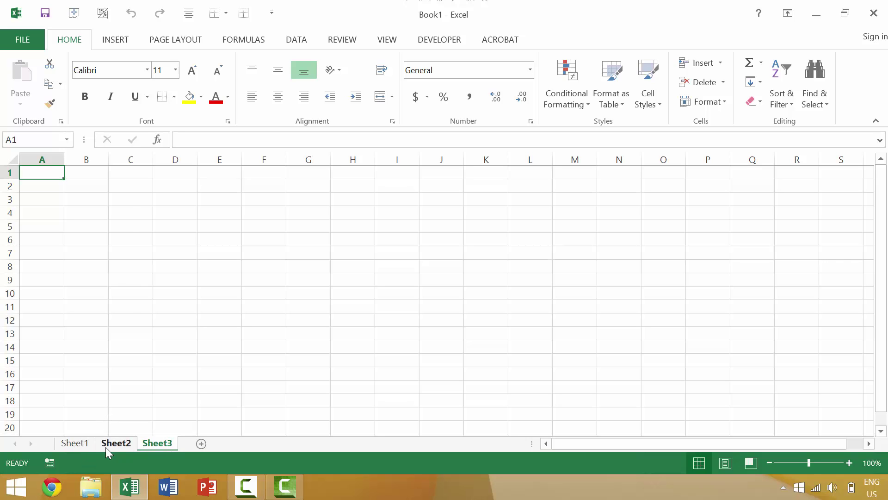
left_click(88, 158)
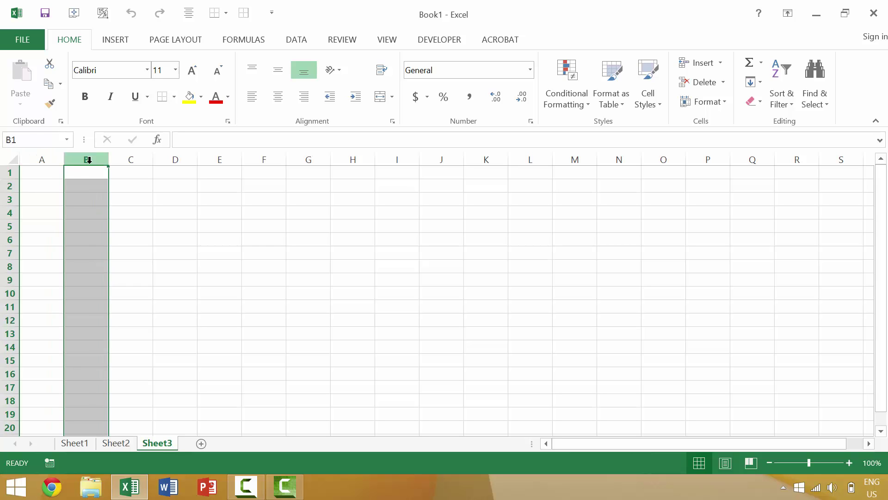
left_click_drag(106, 192, 175, 159)
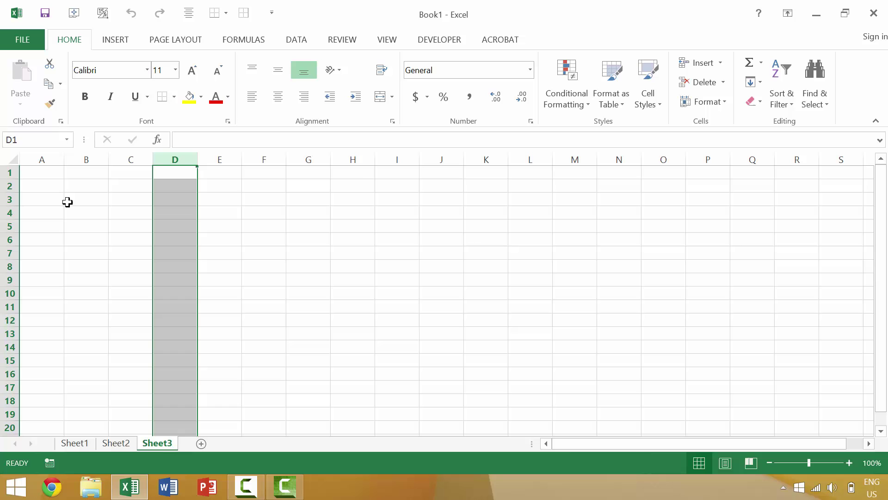
left_click(12, 186)
left_click_drag(11, 187, 8, 212)
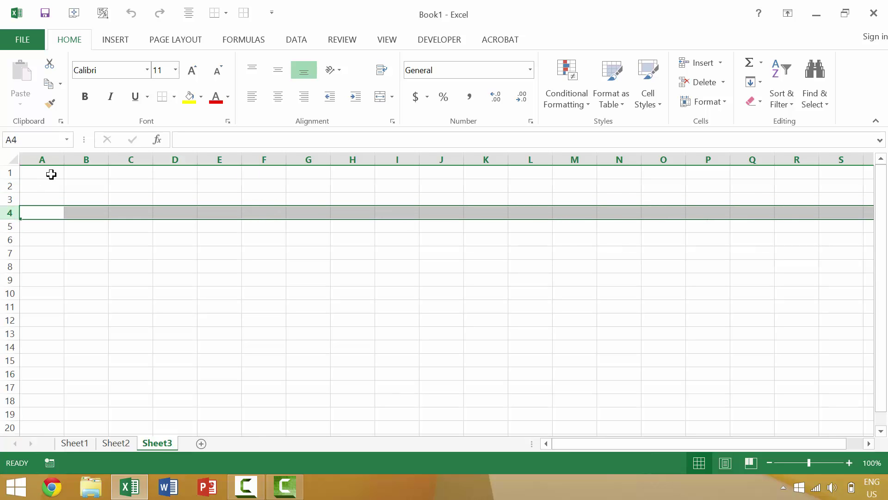
Step: Select cells A1, B2 and C3 one after another on Sheet3
left_click(50, 173)
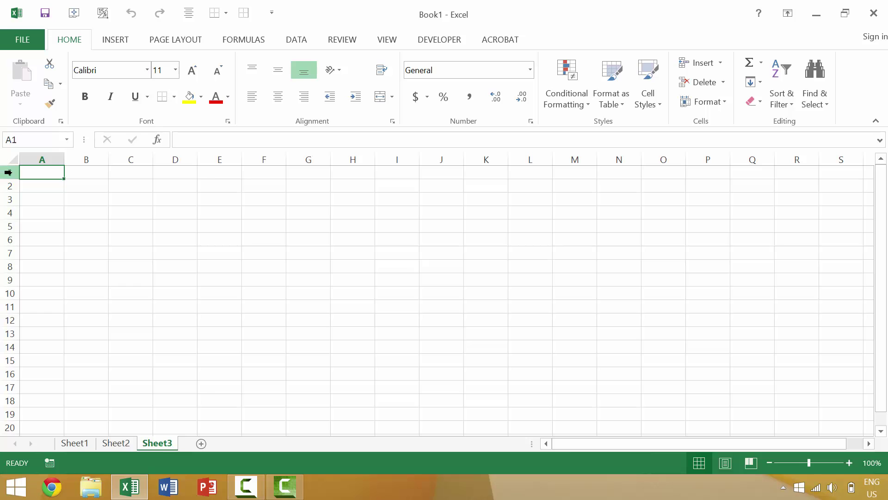
left_click(83, 186)
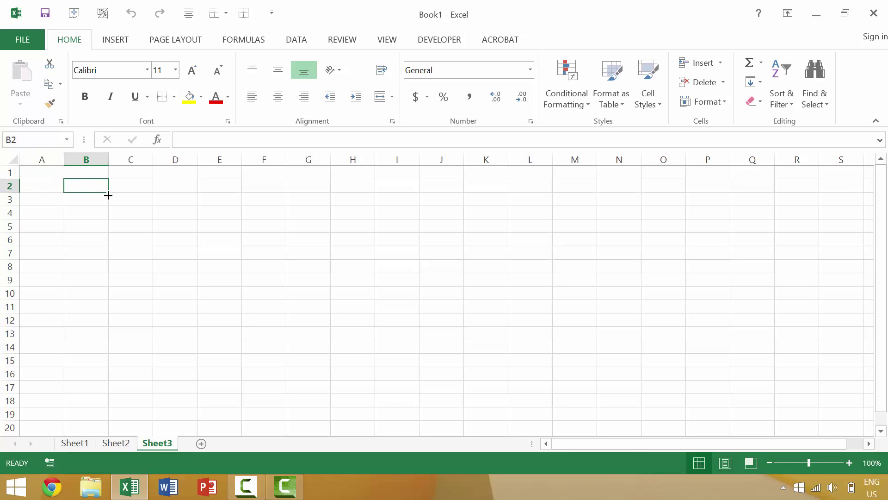
left_click(124, 199)
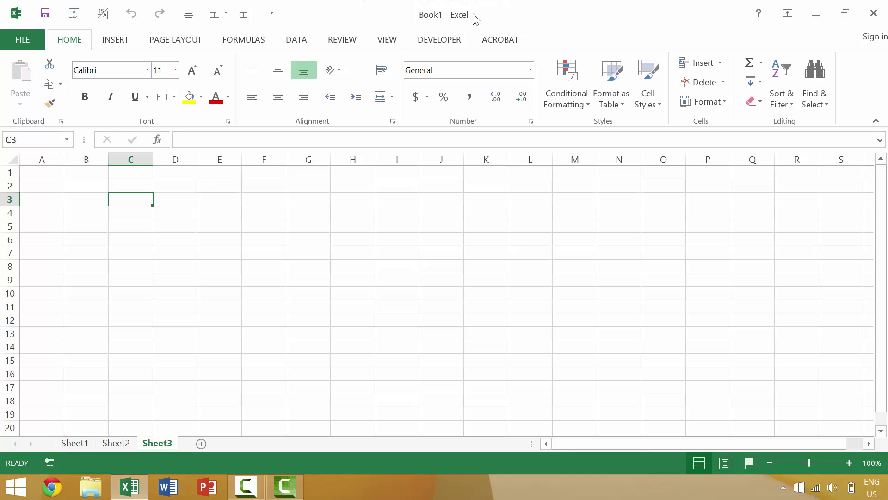
Step: Select column B, row 3 and cell C5 one after another on Sheet1, and return to Sheet3
left_click(78, 447)
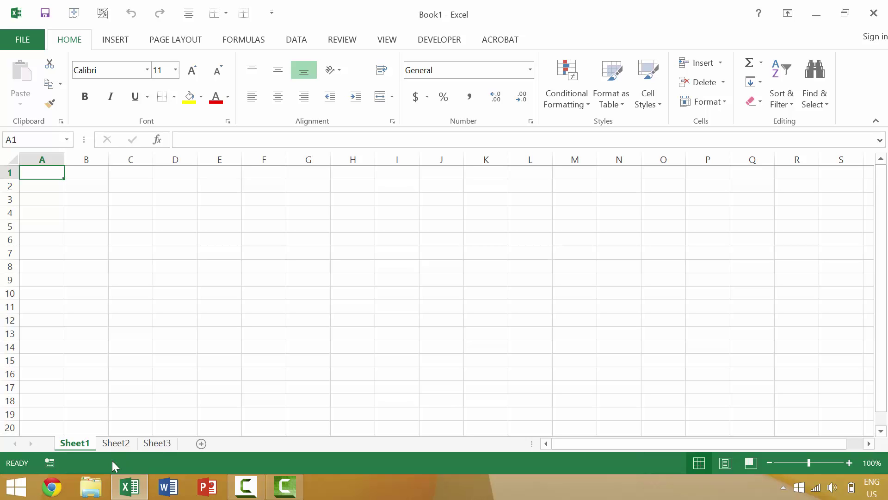
left_click(85, 159)
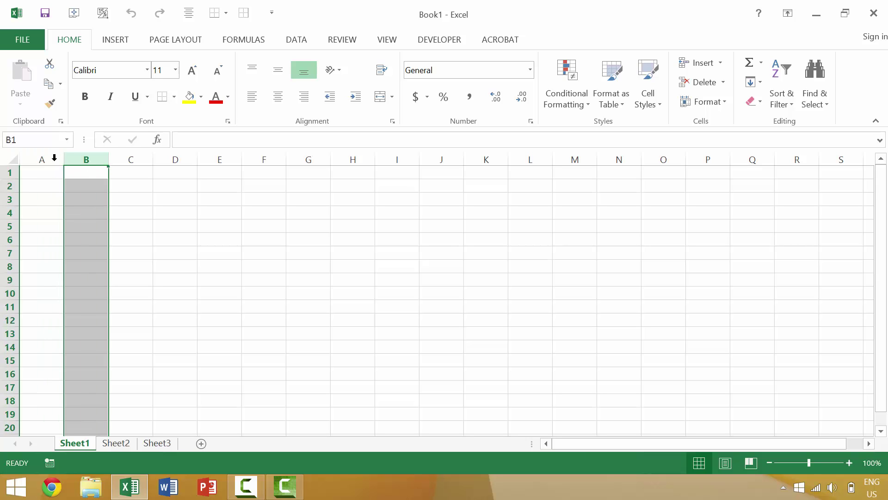
left_click(9, 199)
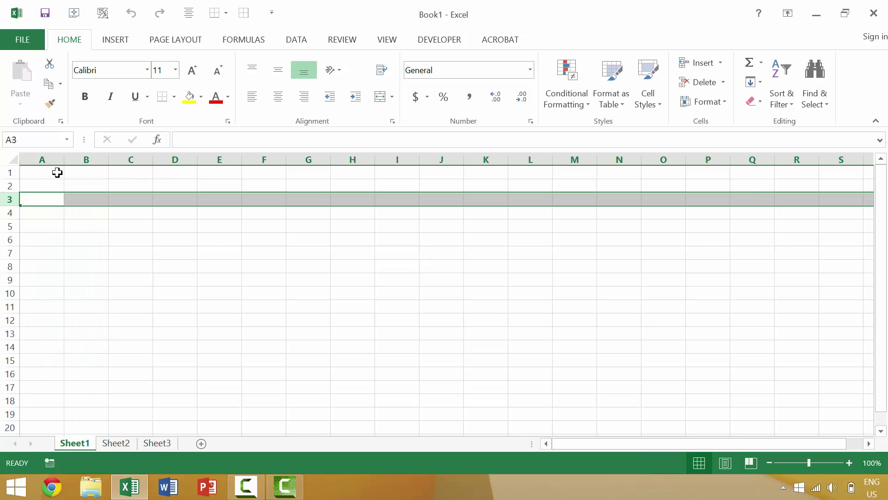
left_click_drag(45, 174, 123, 219)
left_click(123, 220)
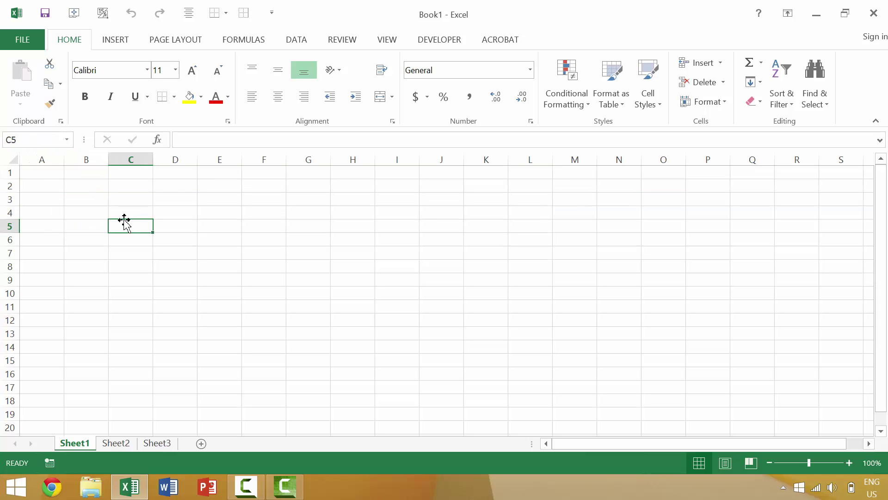
left_click(158, 443)
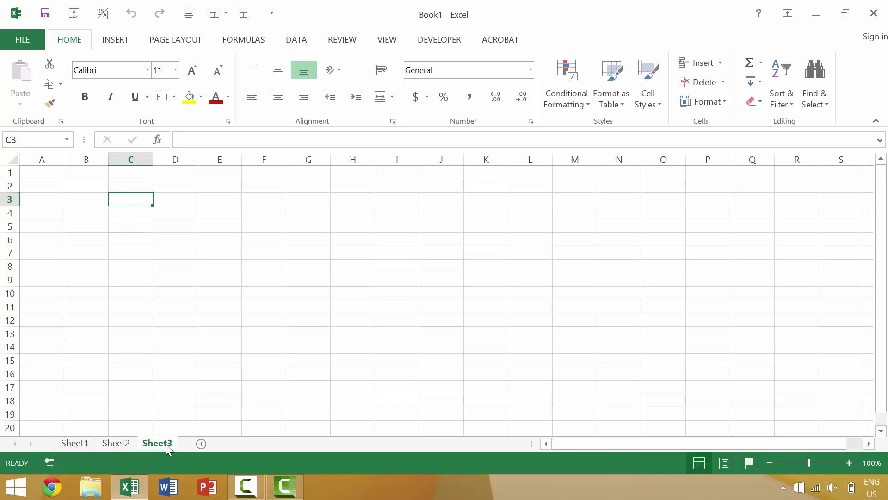
Step: Create a blank workbook and set the number of sheets included in new workbooks to 3 in the Excel options
key("ctrl+n")
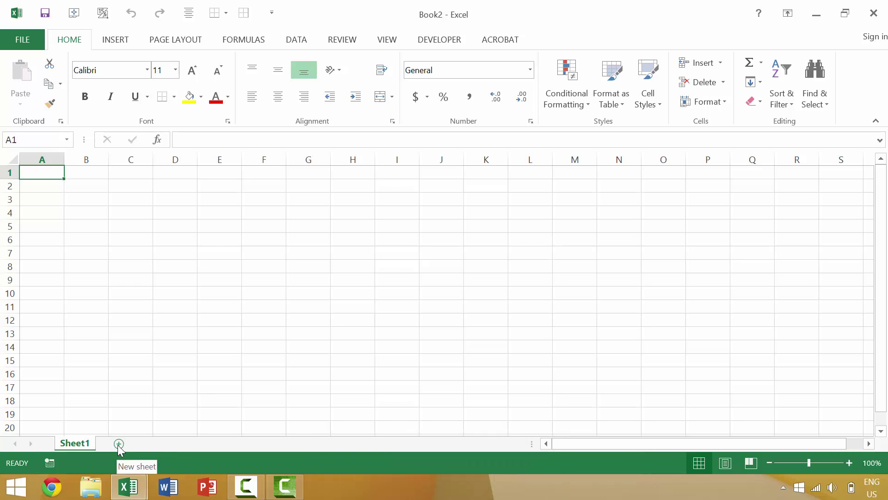
left_click(28, 40)
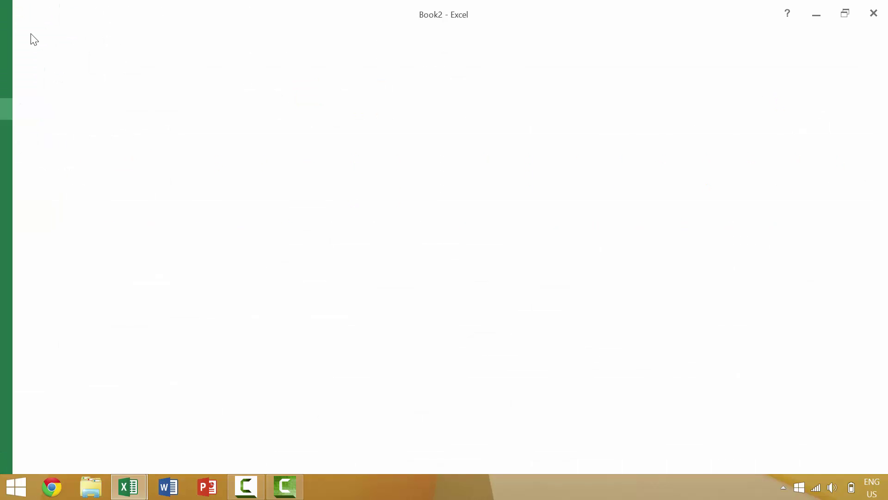
left_click(34, 331)
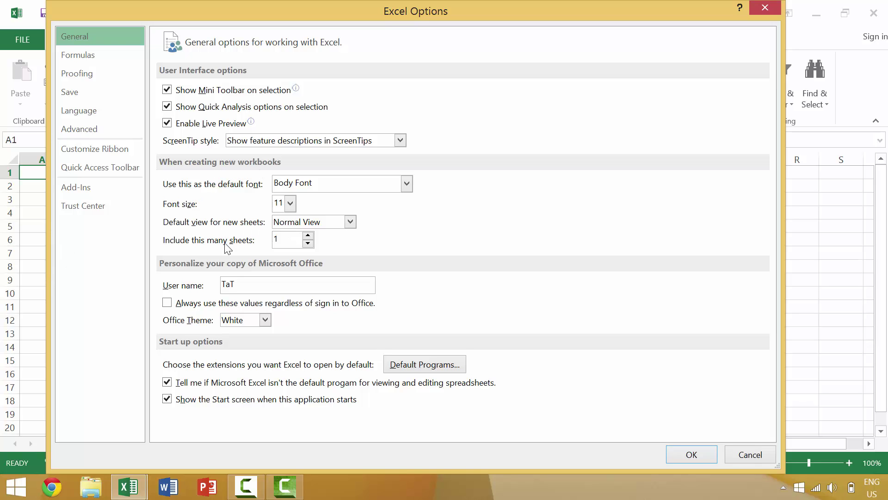
double_click(307, 235)
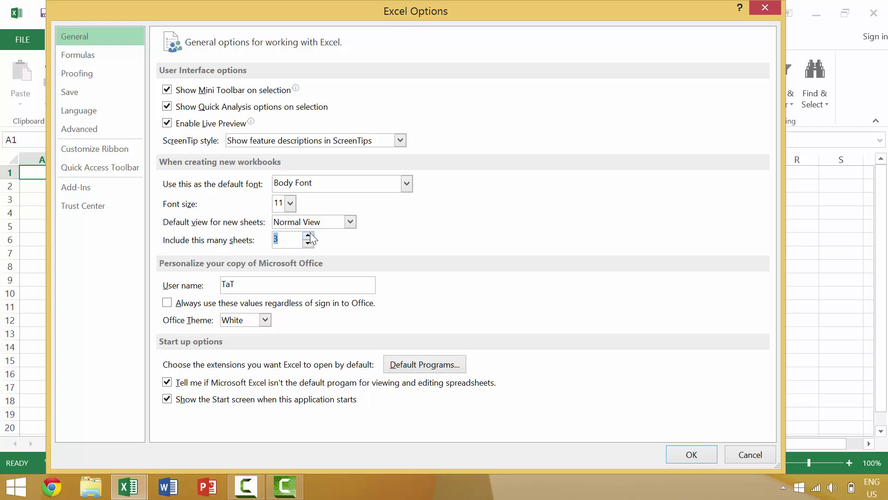
left_click(687, 456)
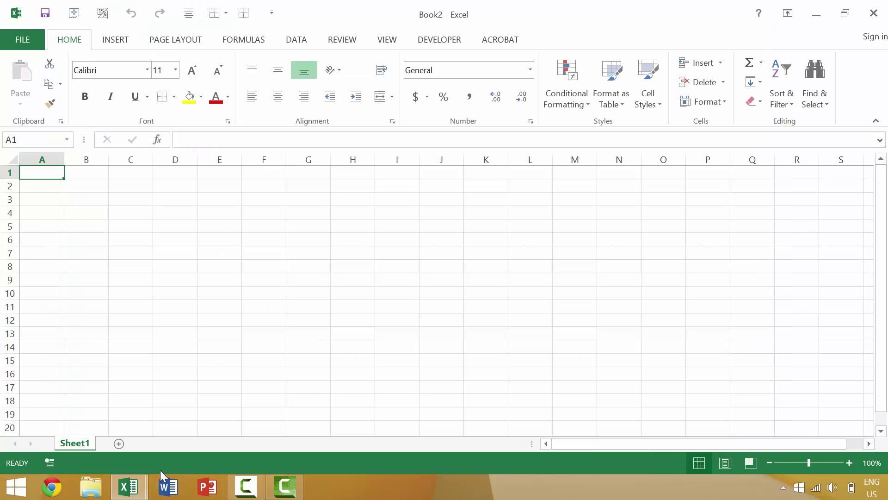
Step: Create another blank workbook and insert nine macro sheets in front of Sheet1
key("ctrl+n")
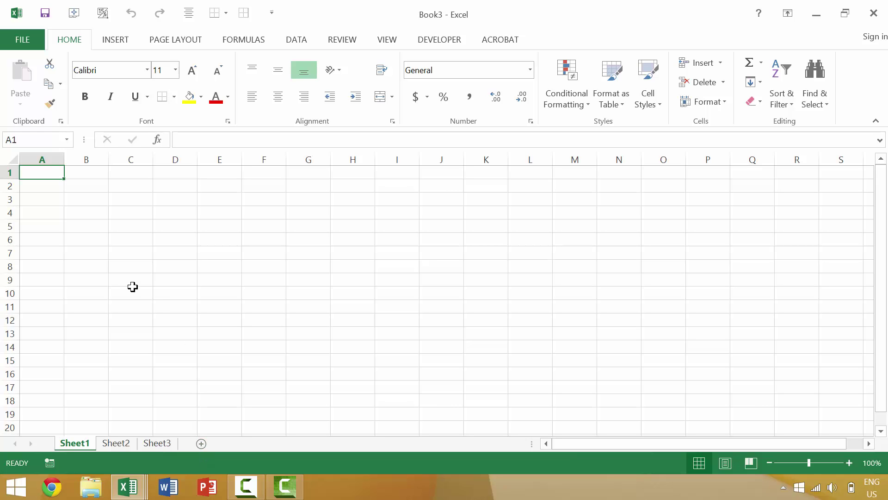
key("ctrl+F11")
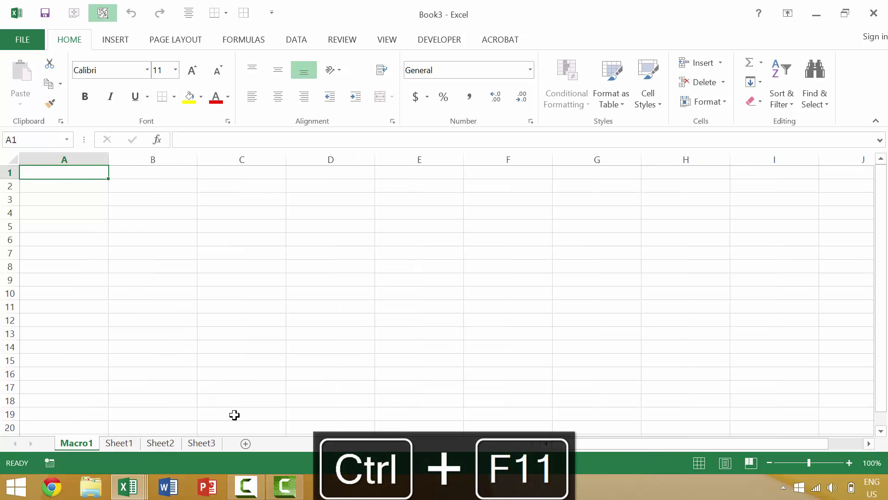
key("ctrl+F11")
key("ctrl+F11")
key("ctrl+F11")
key("ctrl+F11")
key("ctrl+F11")
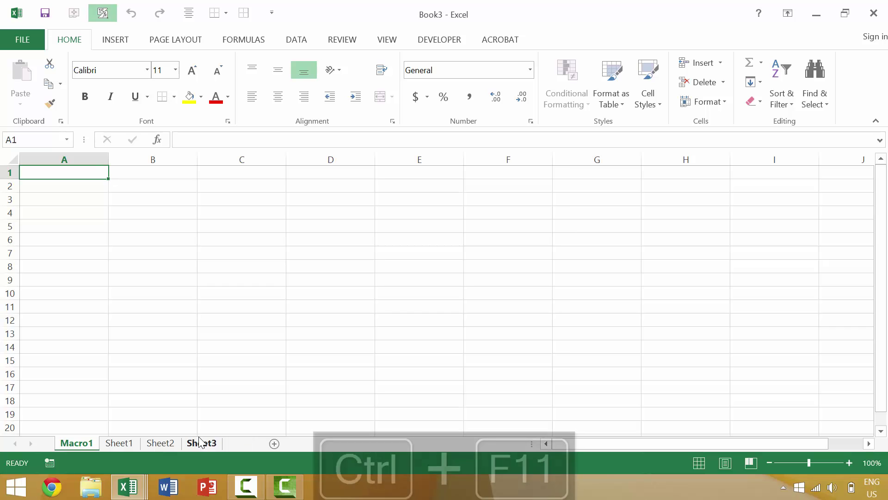
key("ctrl+F11")
key("ctrl+F11")
key("ctrl+F11")
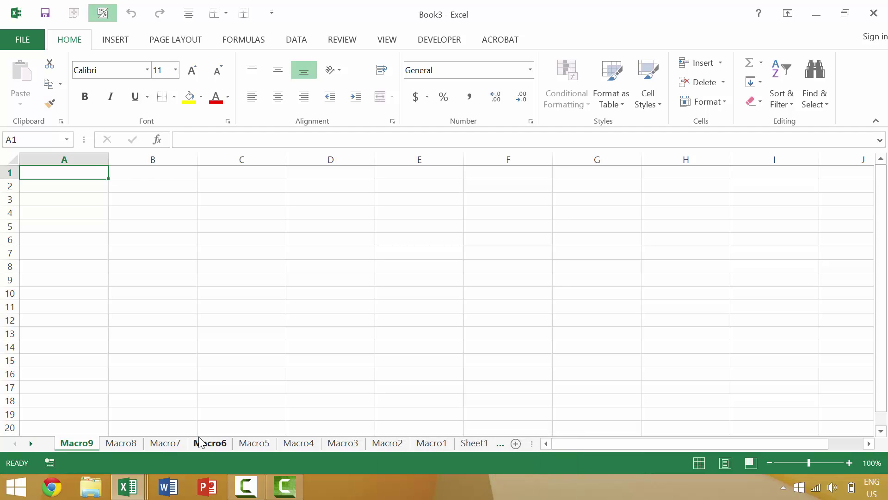
Step: Insert a worksheet directly after Sheet1 and a macro sheet between Sheet1 and the new worksheet
left_click(477, 445)
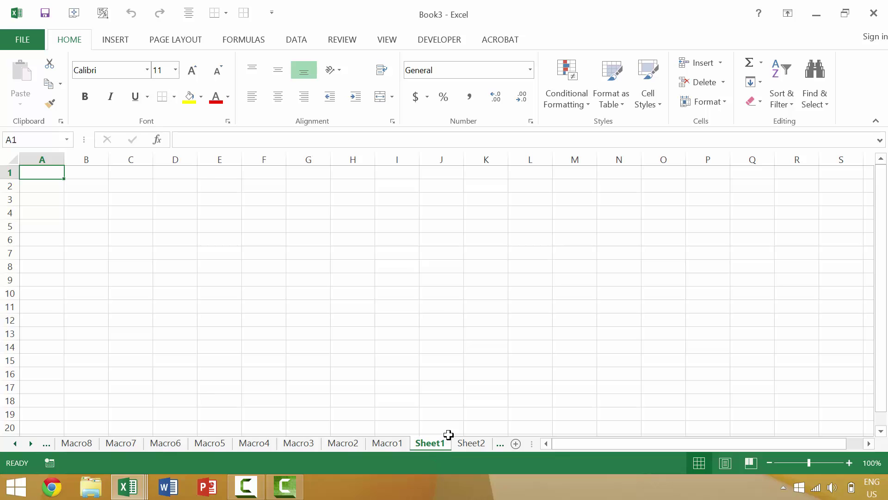
left_click(516, 445)
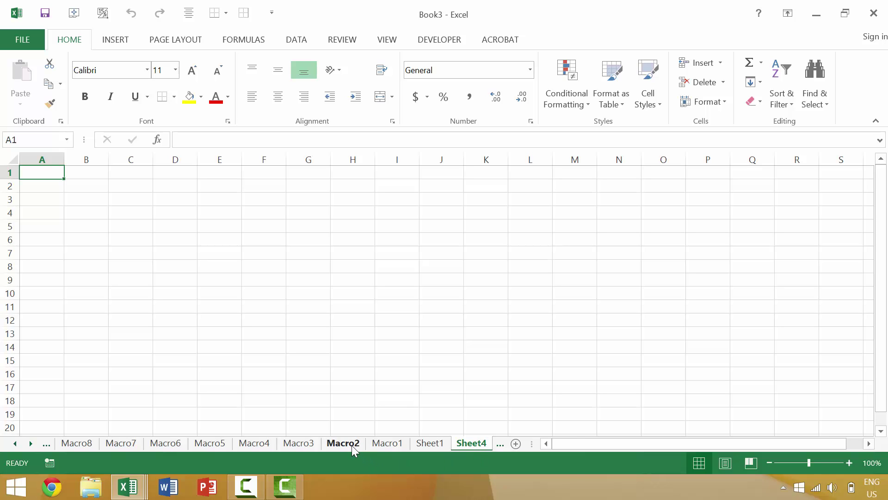
key("ctrl+F11")
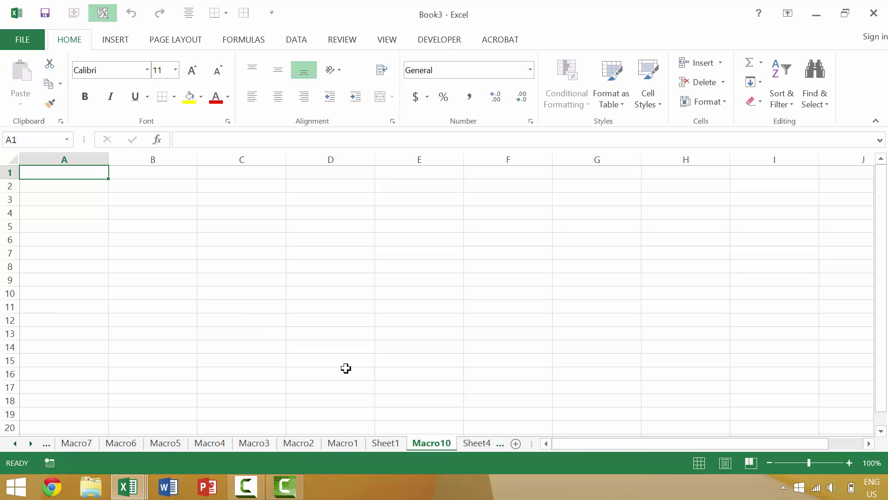
Step: Create a blank workbook and insert a macro sheet followed by a worksheet in front of Sheet1
key("ctrl+n")
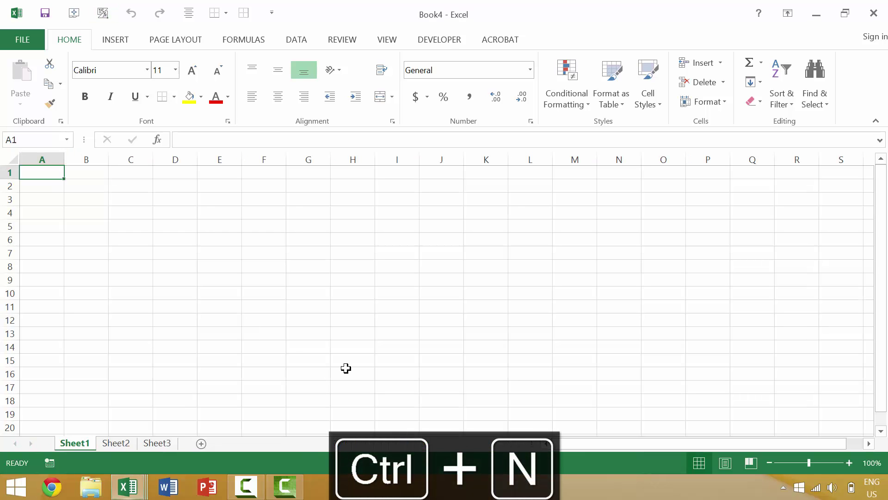
key("ctrl+F11")
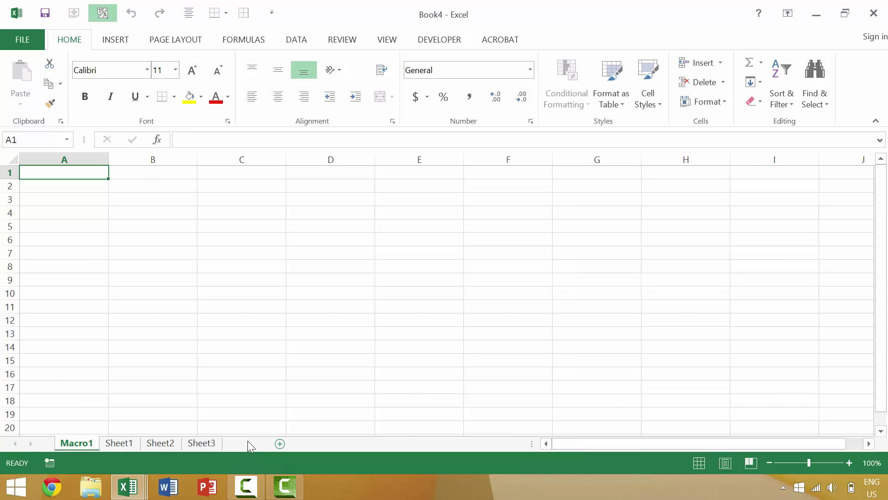
left_click(246, 443)
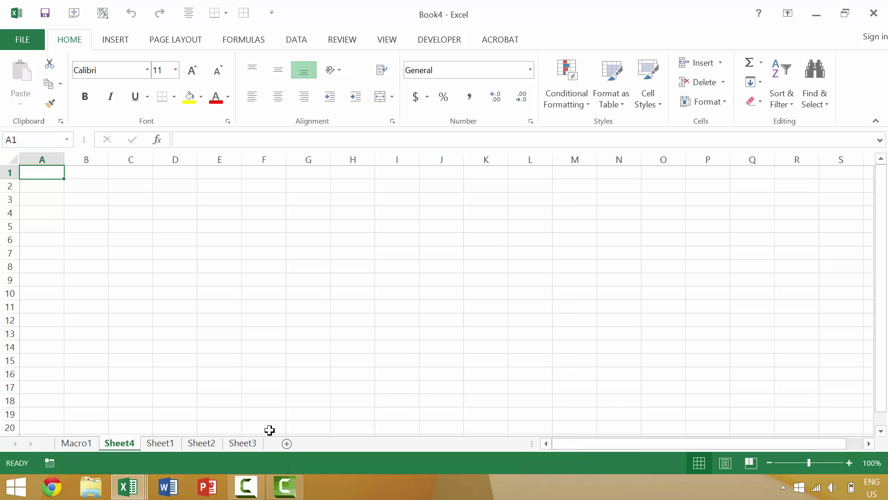
Step: Insert two more worksheets directly in front of Sheet4 and a macro sheet in front of those two
left_click(724, 65)
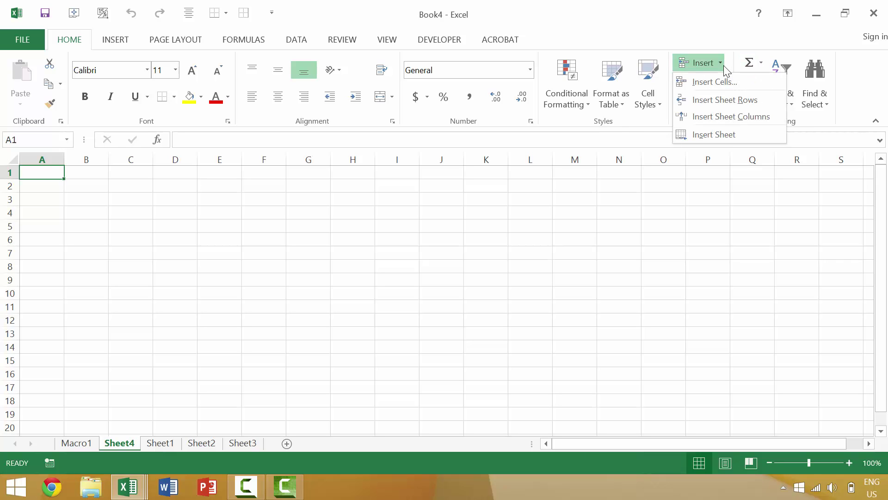
left_click(716, 135)
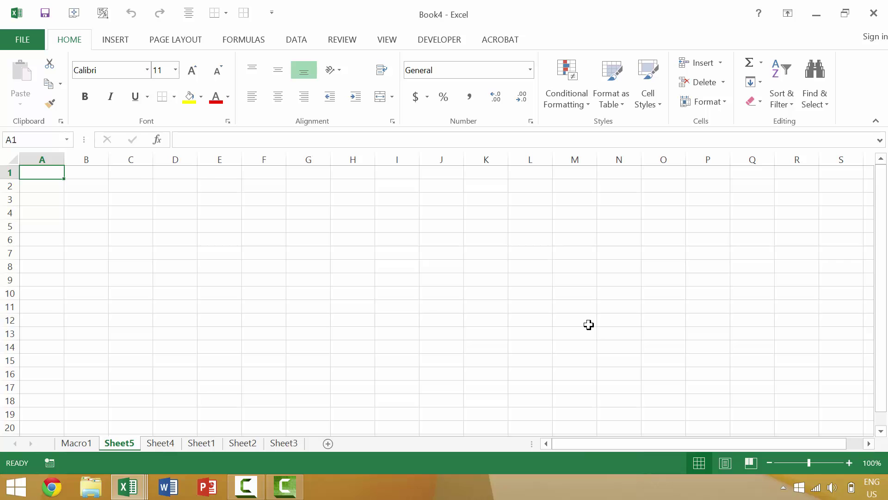
key("alt")
key("h")
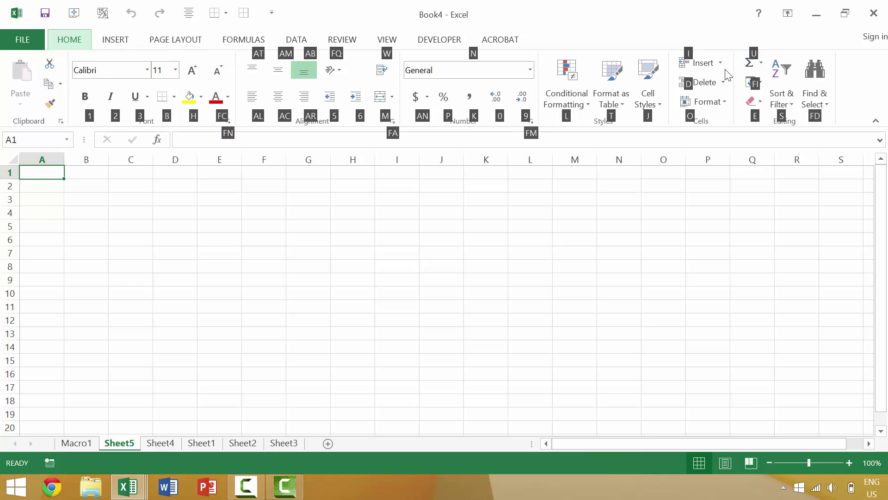
key("i")
key("s")
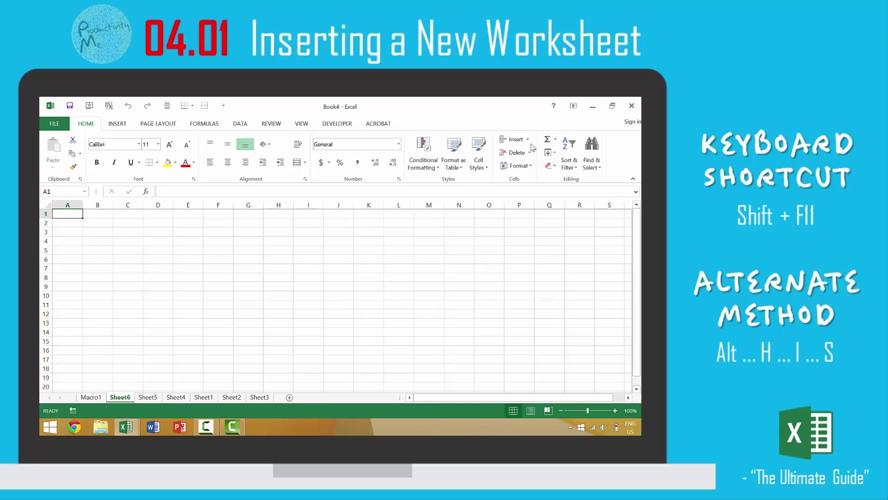
key("ctrl+F11")
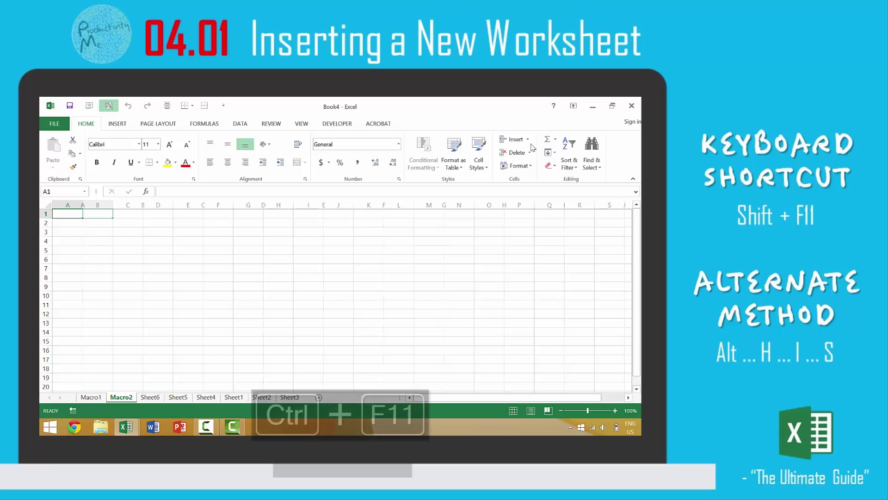